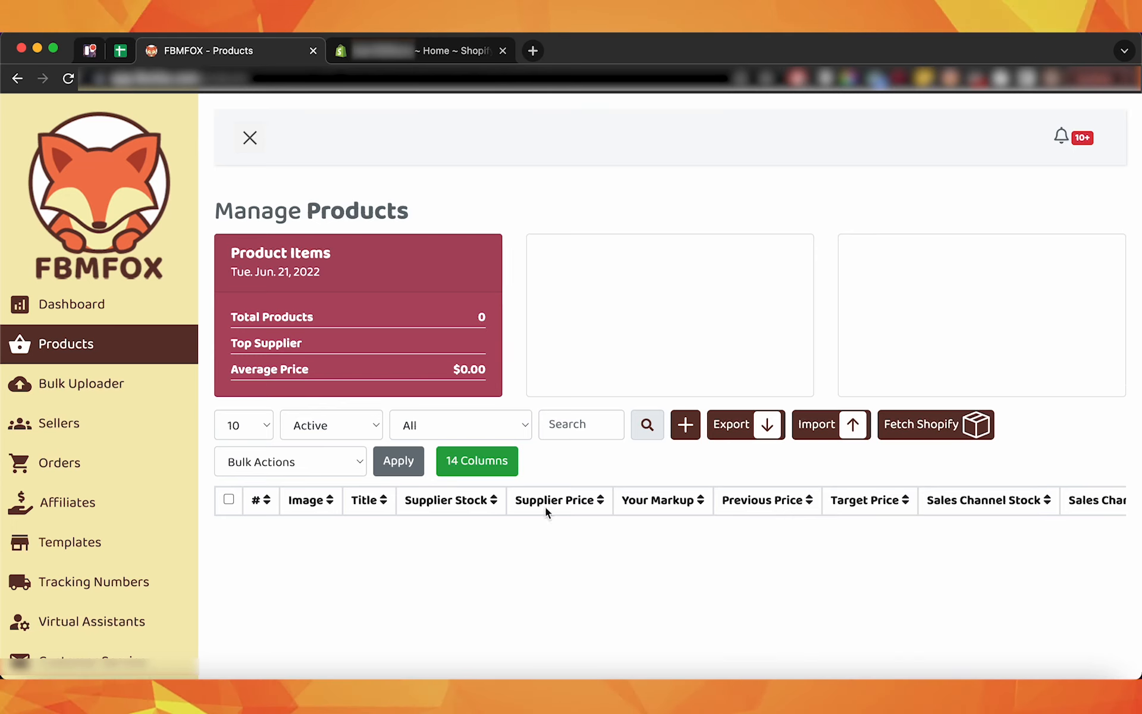
Switch to the Shopify store admin and open its custom app development page.
{"action": "left_click", "coordinate": [450, 53]}
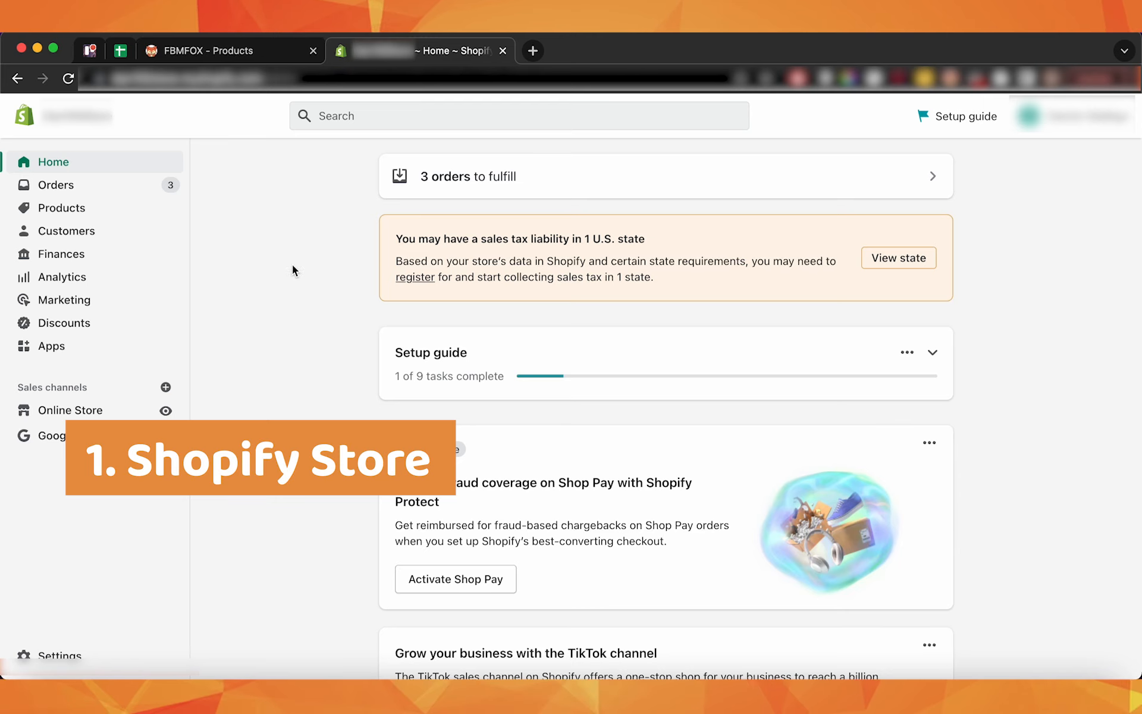
{"action": "left_click", "coordinate": [244, 51]}
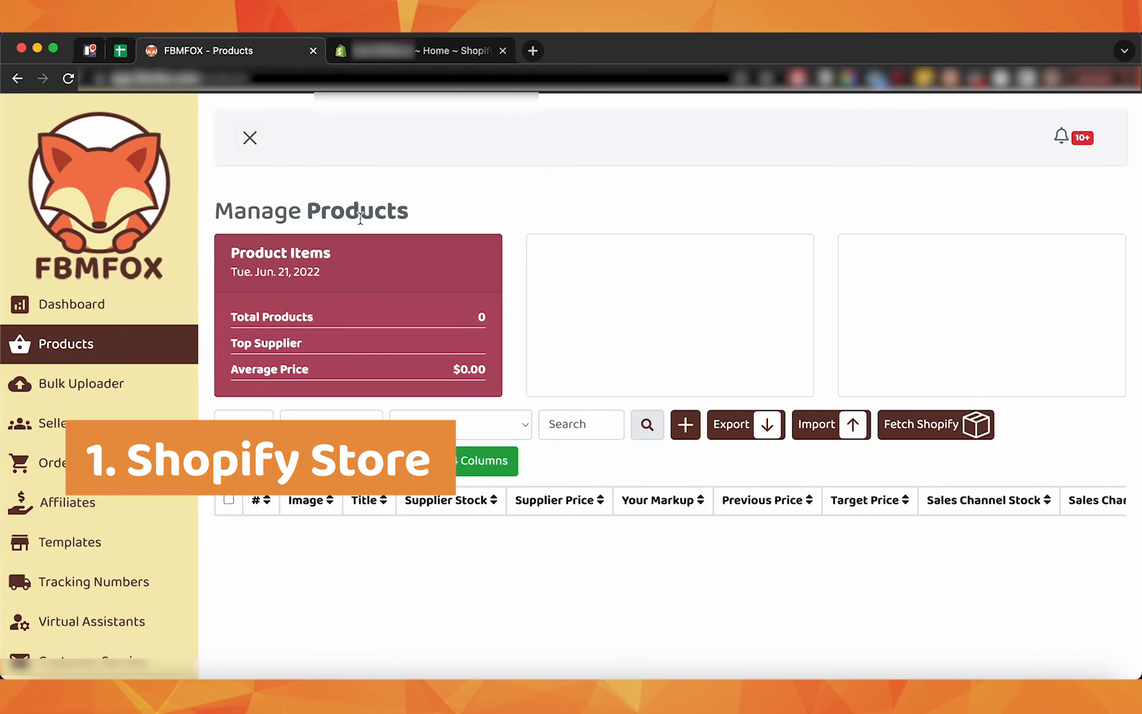
{"action": "left_click", "coordinate": [418, 52]}
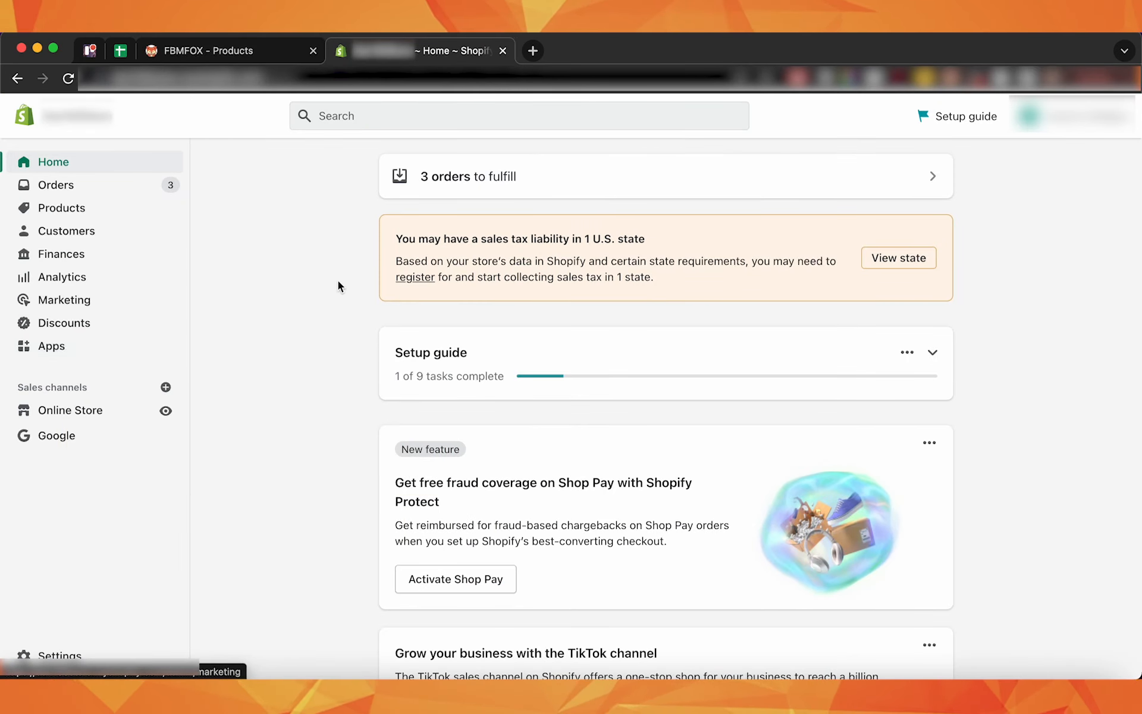
{"action": "left_click", "coordinate": [101, 349]}
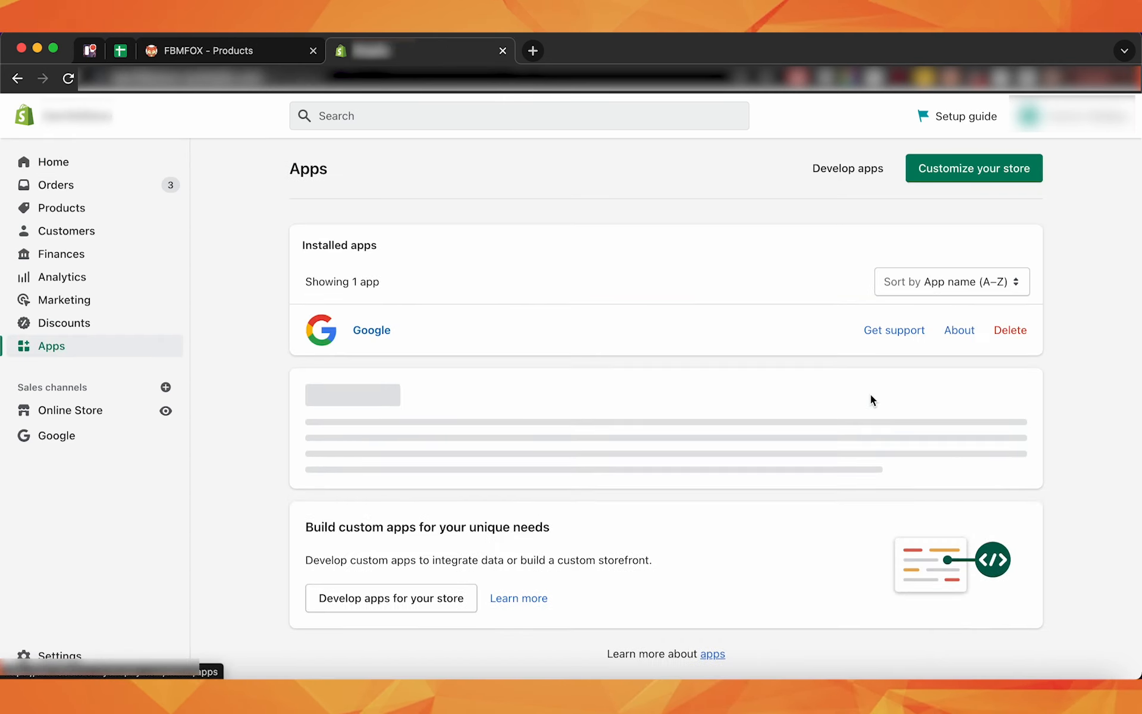
{"action": "scroll", "coordinate": [869, 393], "scroll_direction": "down", "scroll_amount": 5}
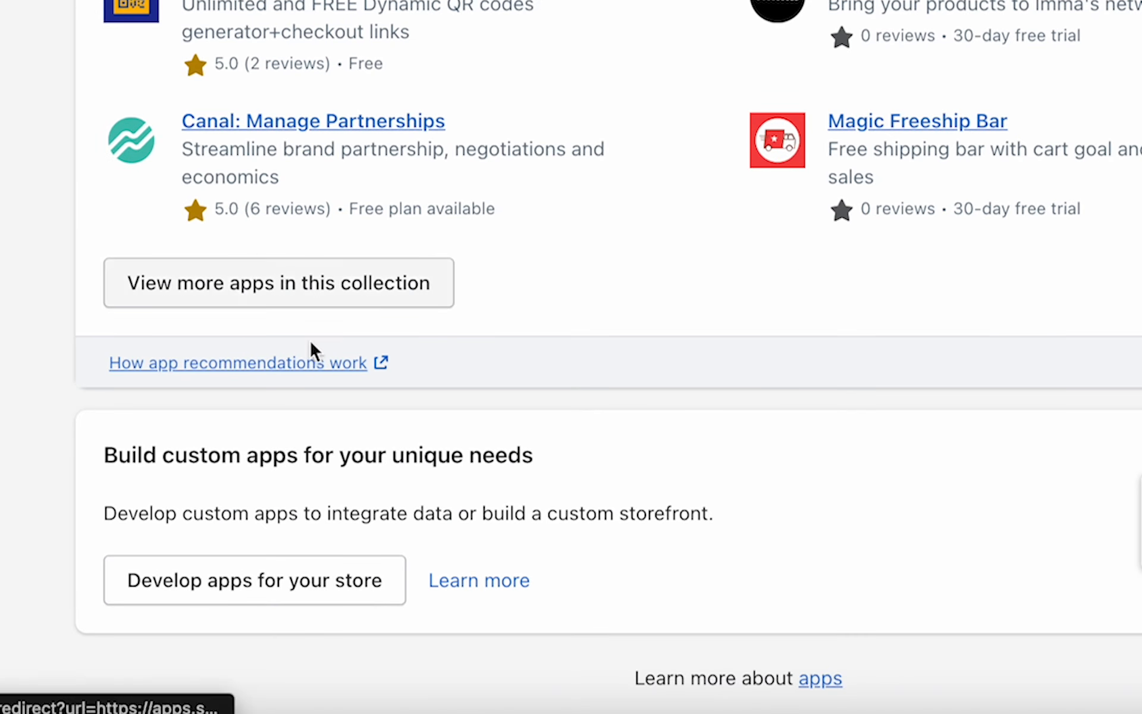
{"action": "left_click", "coordinate": [279, 599]}
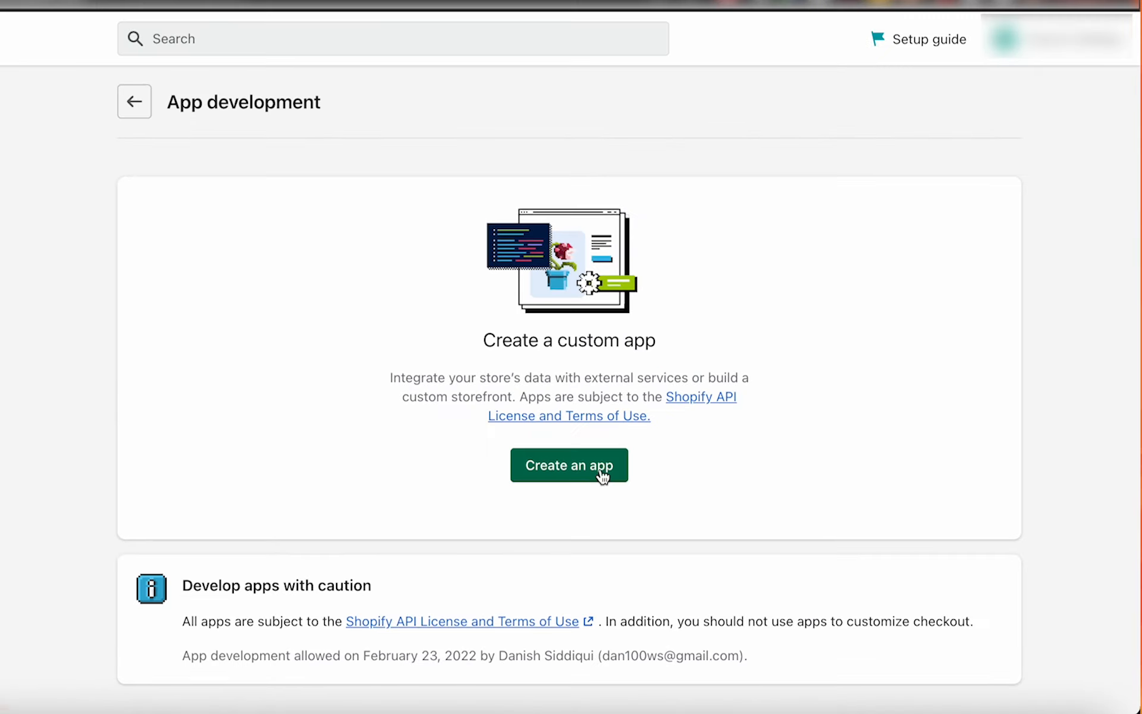
Create a custom app named Fbmfox.
{"action": "left_click", "coordinate": [602, 474]}
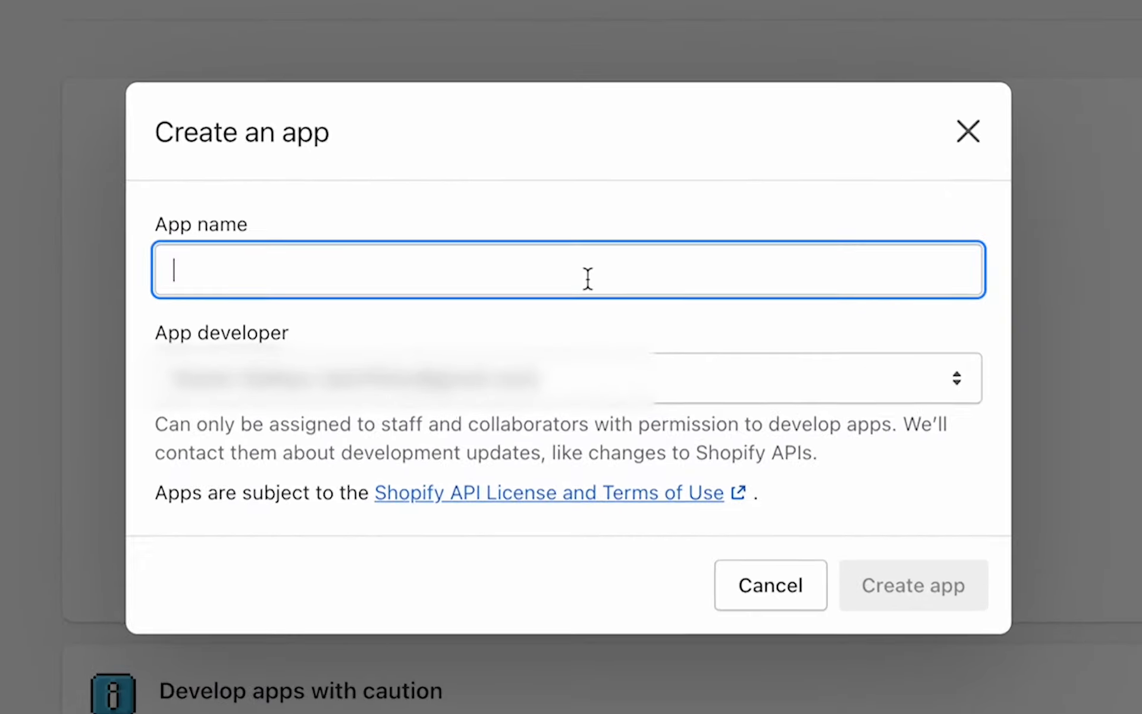
{"action": "type", "text": "Fbmfox"}
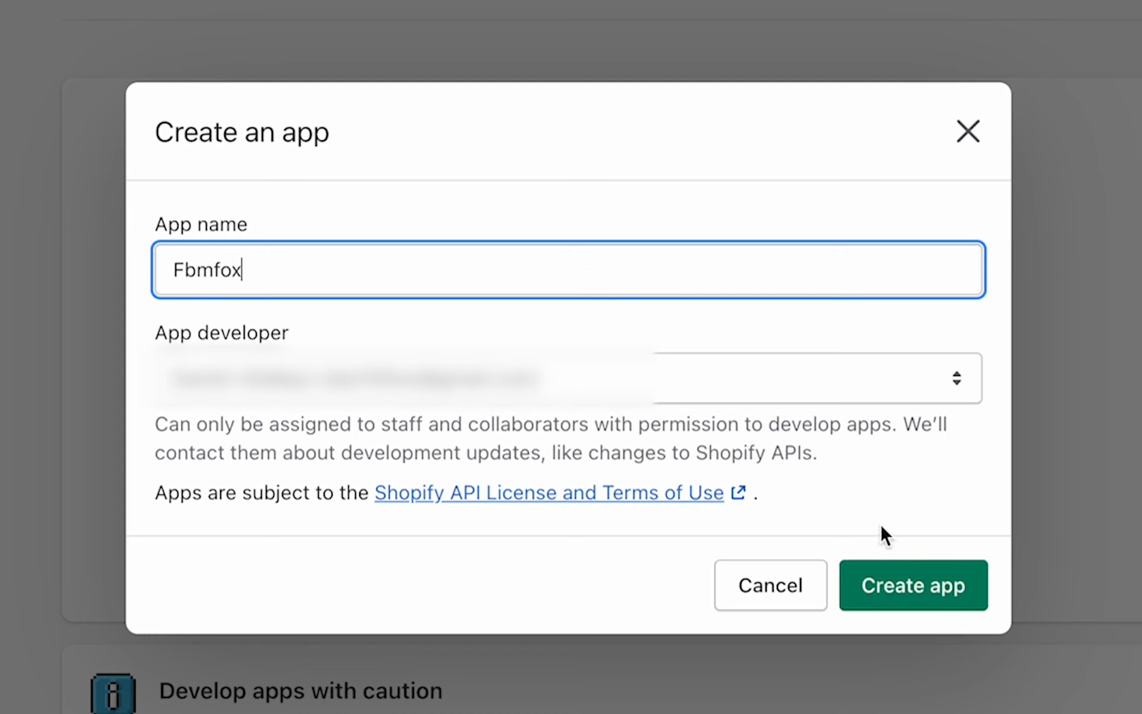
{"action": "left_click", "coordinate": [872, 586]}
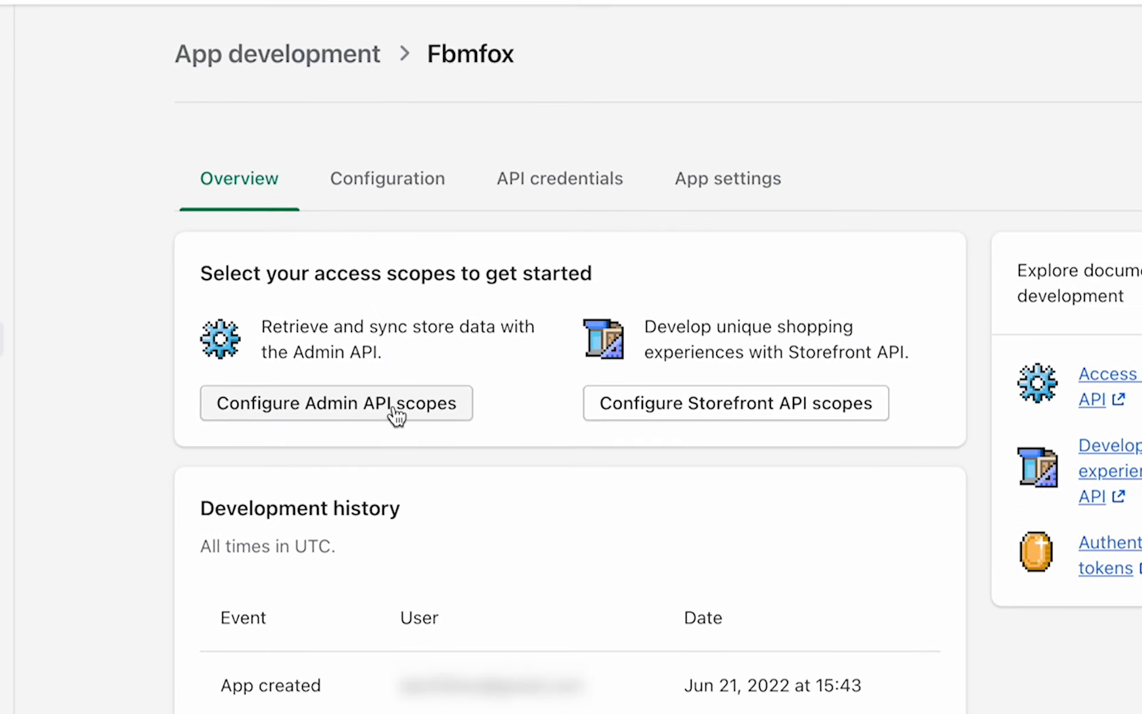
Open the Admin API scope configuration and enable read_analytics plus the write and read scopes for assigned fulfillment orders.
{"action": "left_click", "coordinate": [395, 411]}
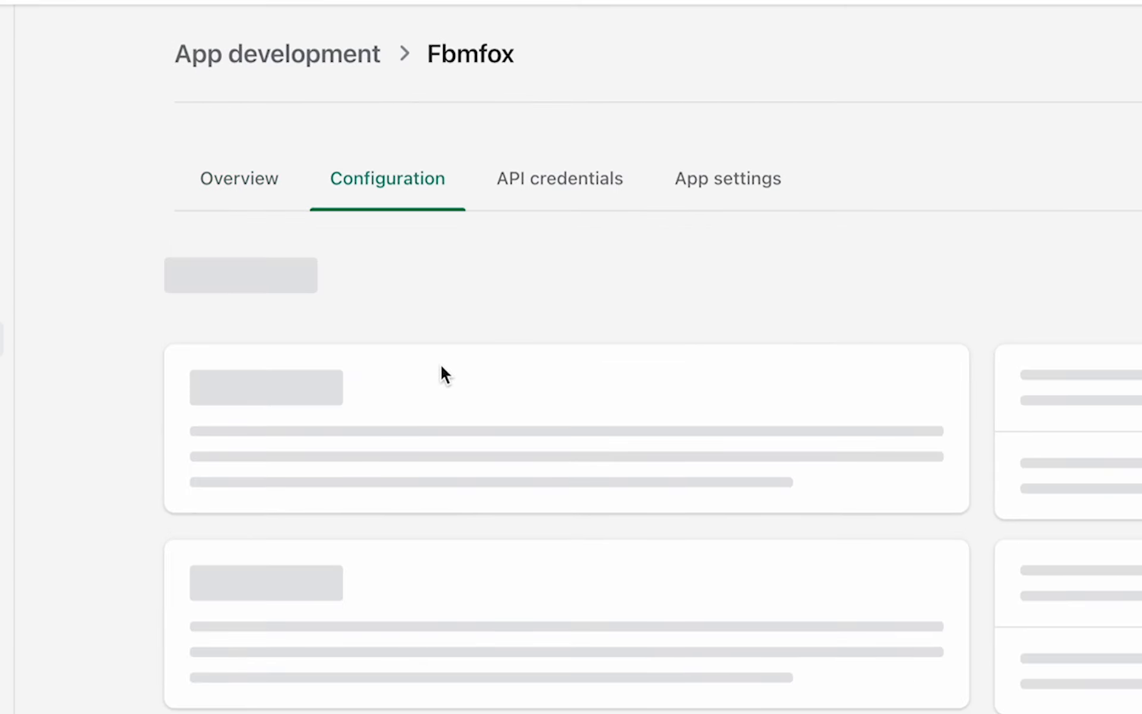
{"action": "scroll", "coordinate": [622, 355], "scroll_direction": "down", "scroll_amount": 6}
{"action": "scroll", "coordinate": [589, 216], "scroll_direction": "up", "scroll_amount": 3}
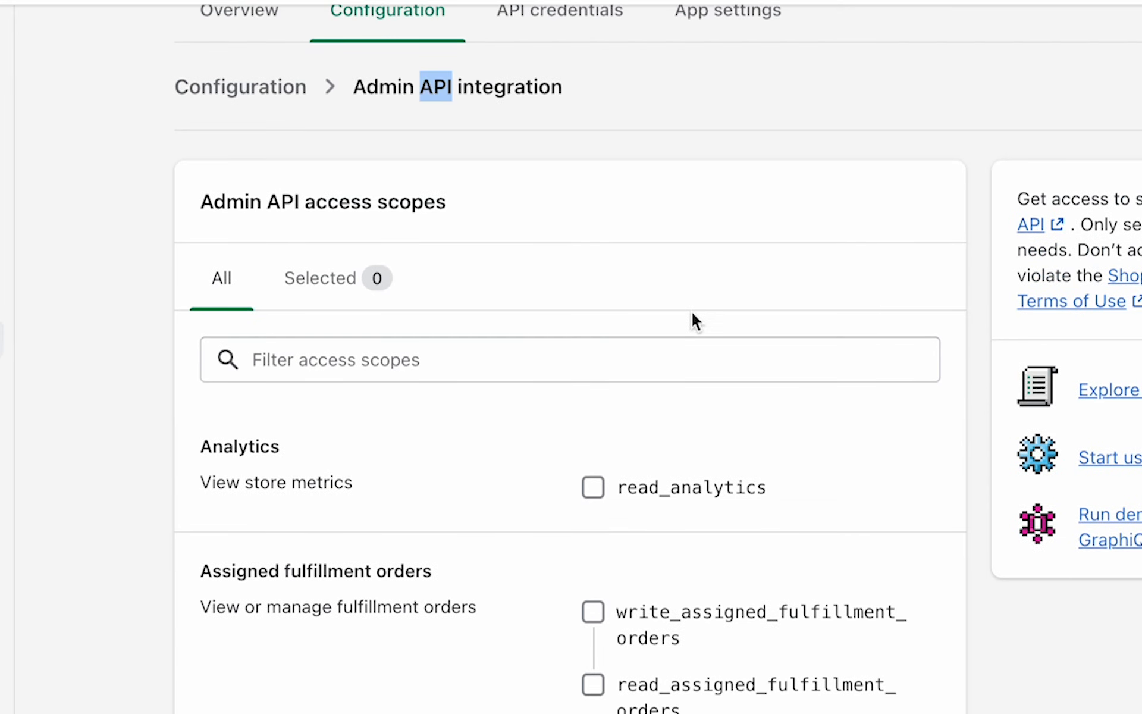
{"action": "scroll", "coordinate": [654, 238], "scroll_direction": "down", "scroll_amount": 3}
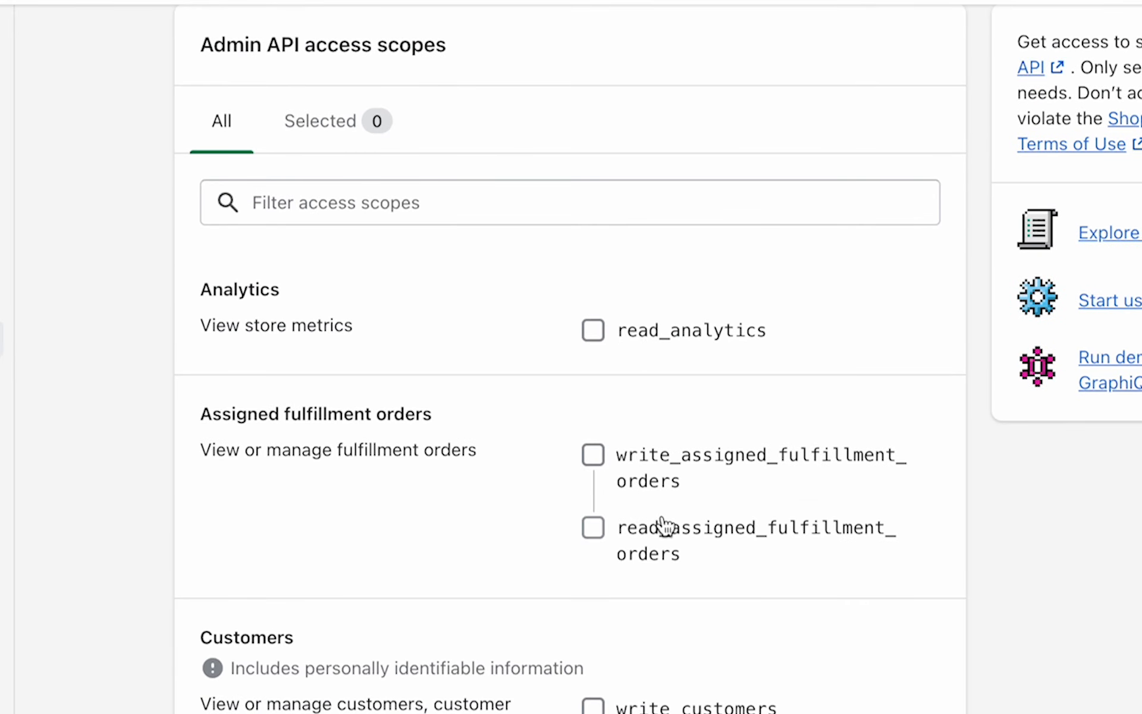
{"action": "scroll", "coordinate": [662, 525], "scroll_direction": "down", "scroll_amount": 15}
{"action": "scroll", "coordinate": [662, 525], "scroll_direction": "up", "scroll_amount": 20}
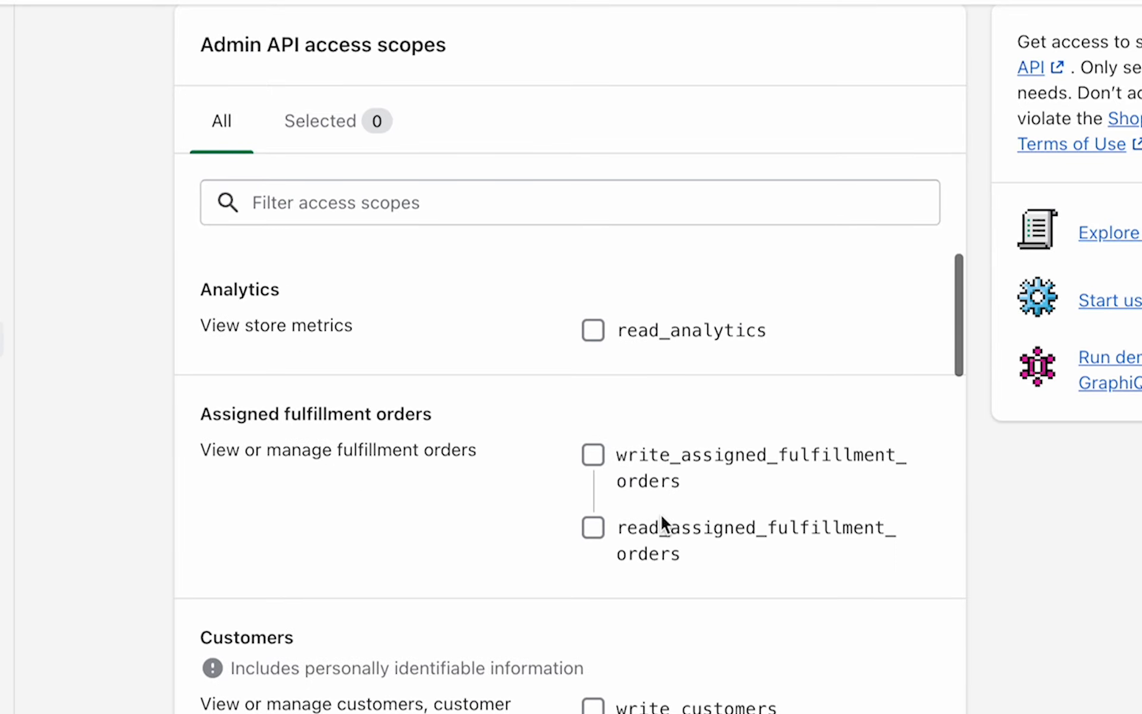
{"action": "left_click", "coordinate": [652, 352]}
{"action": "left_click", "coordinate": [639, 455]}
Enable the write and read access scopes for Customers and Discounts.
{"action": "scroll", "coordinate": [648, 476], "scroll_direction": "down", "scroll_amount": 4}
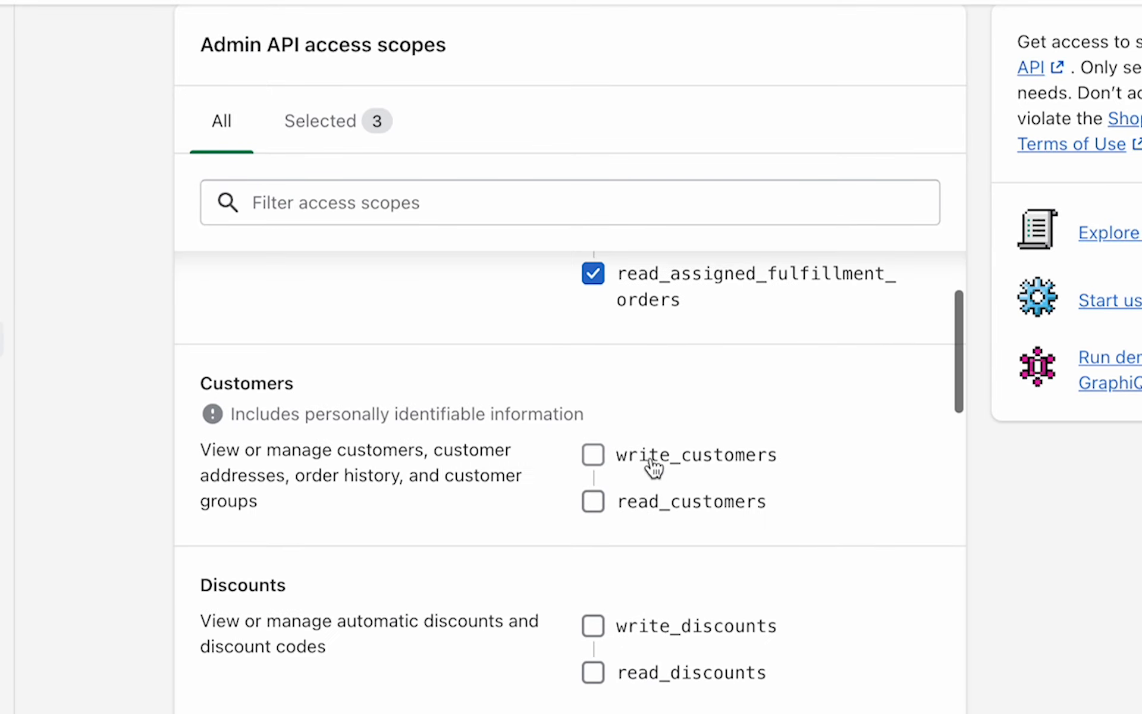
{"action": "left_click", "coordinate": [654, 466]}
{"action": "scroll", "coordinate": [635, 573], "scroll_direction": "down", "scroll_amount": 2}
{"action": "left_click", "coordinate": [657, 510]}
Enable the access scopes following Discounts, down through Marketing events and Merchant-managed fulfillment orders.
{"action": "scroll", "coordinate": [652, 568], "scroll_direction": "down", "scroll_amount": 7}
{"action": "left_click", "coordinate": [660, 505]}
{"action": "scroll", "coordinate": [666, 518], "scroll_direction": "down", "scroll_amount": 8}
{"action": "left_click", "coordinate": [678, 327]}
{"action": "left_click", "coordinate": [681, 500]}
{"action": "left_click", "coordinate": [679, 668]}
{"action": "scroll", "coordinate": [680, 668], "scroll_direction": "down", "scroll_amount": 5}
{"action": "left_click", "coordinate": [700, 521]}
{"action": "left_click", "coordinate": [666, 669]}
{"action": "scroll", "coordinate": [665, 673], "scroll_direction": "down", "scroll_amount": 5}
{"action": "left_click", "coordinate": [703, 573]}
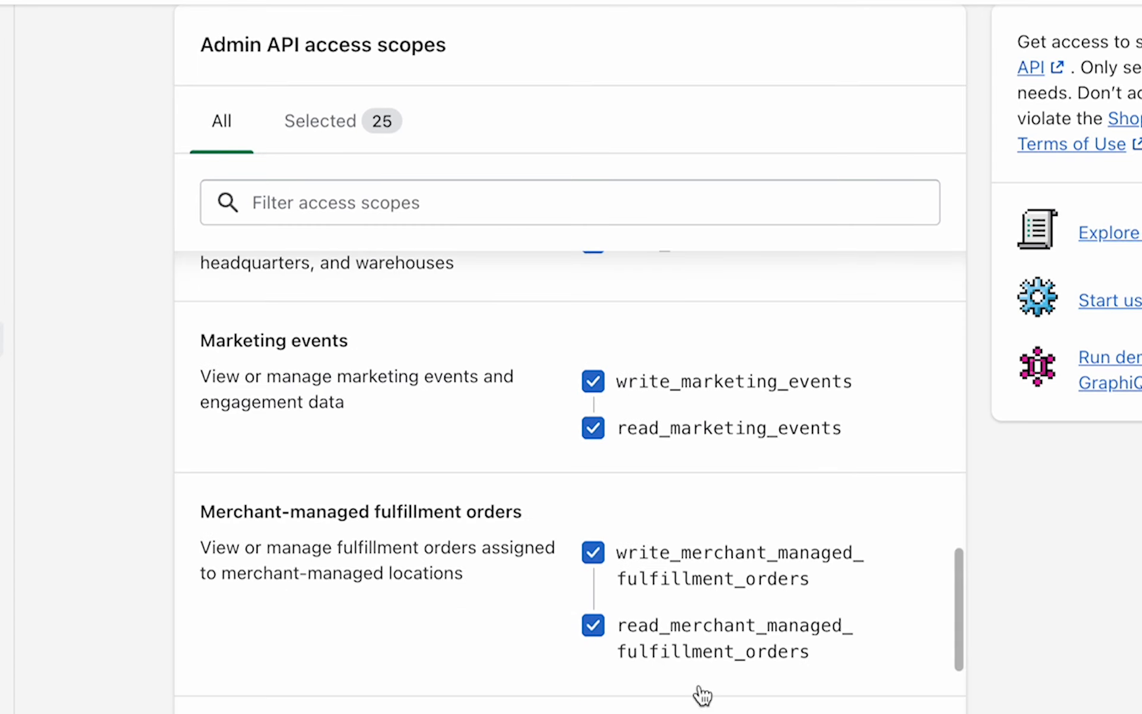
Enable the access scopes for Online Store navigation, Online Store pages, Order editing and Orders.
{"action": "scroll", "coordinate": [704, 573], "scroll_direction": "down", "scroll_amount": 2}
{"action": "left_click", "coordinate": [717, 556]}
{"action": "left_click", "coordinate": [705, 693]}
{"action": "scroll", "coordinate": [703, 601], "scroll_direction": "down", "scroll_amount": 3}
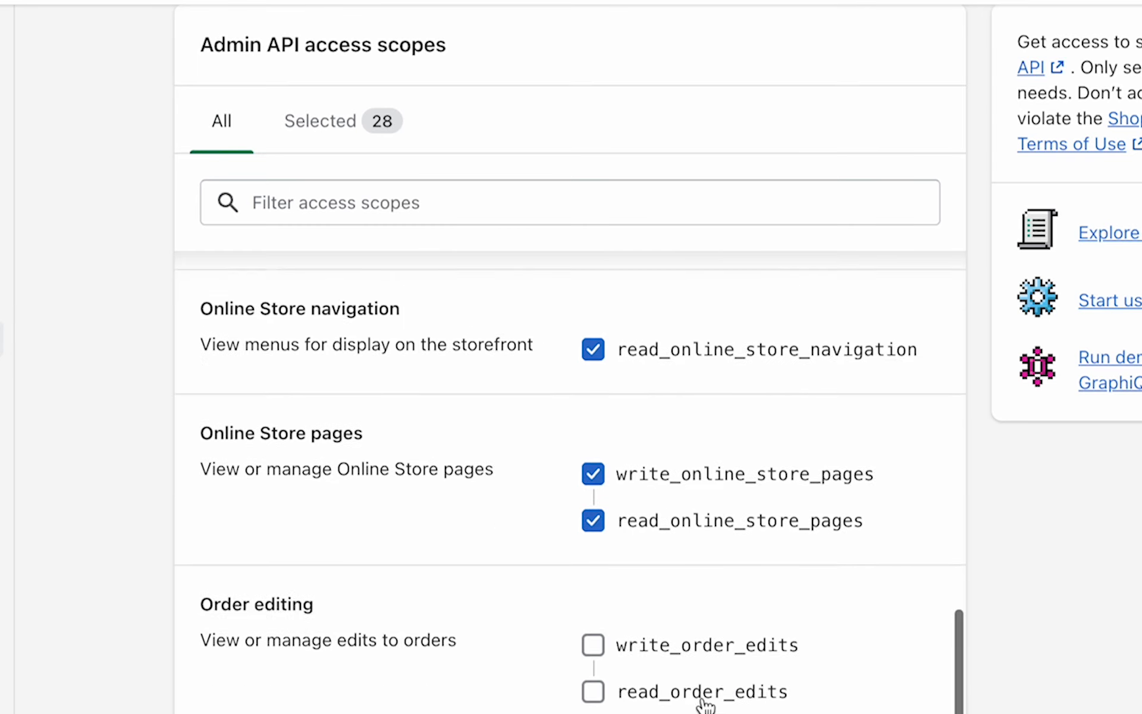
{"action": "left_click", "coordinate": [701, 615]}
{"action": "scroll", "coordinate": [683, 631], "scroll_direction": "down", "scroll_amount": 3}
{"action": "left_click", "coordinate": [683, 637]}
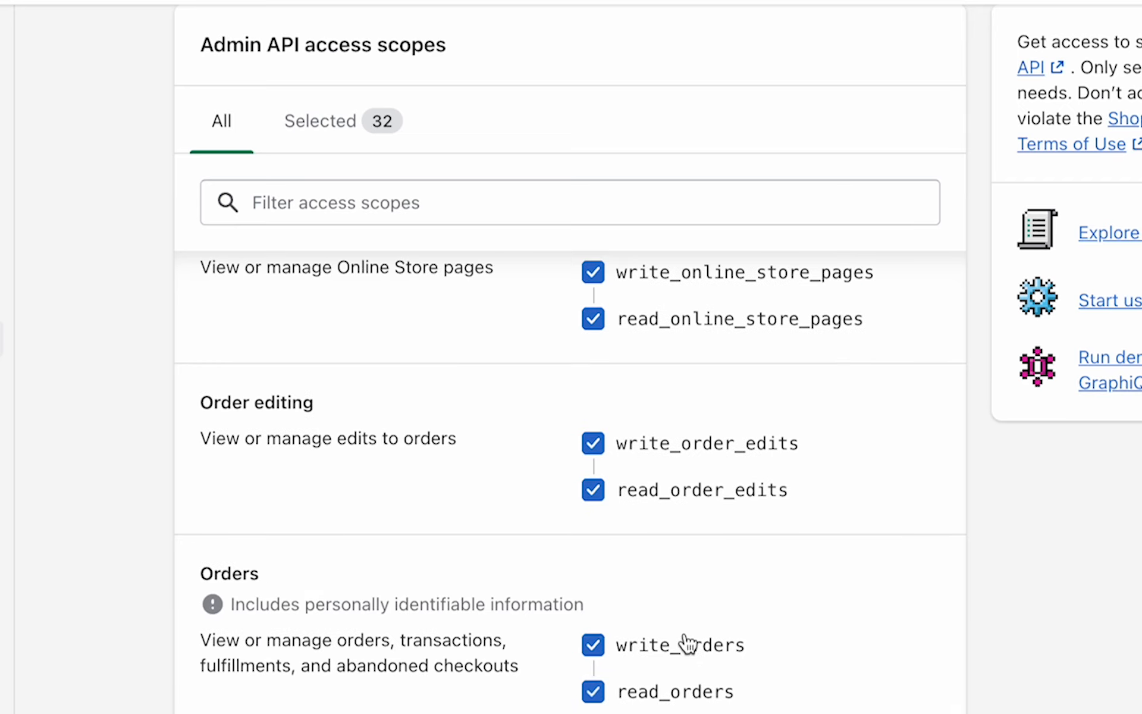
Enable the write and read scopes for Payment terms, Price rules, Product listings, Products and Reports.
{"action": "scroll", "coordinate": [683, 639], "scroll_direction": "down", "scroll_amount": 4}
{"action": "left_click", "coordinate": [690, 618]}
{"action": "scroll", "coordinate": [692, 622], "scroll_direction": "down", "scroll_amount": 4}
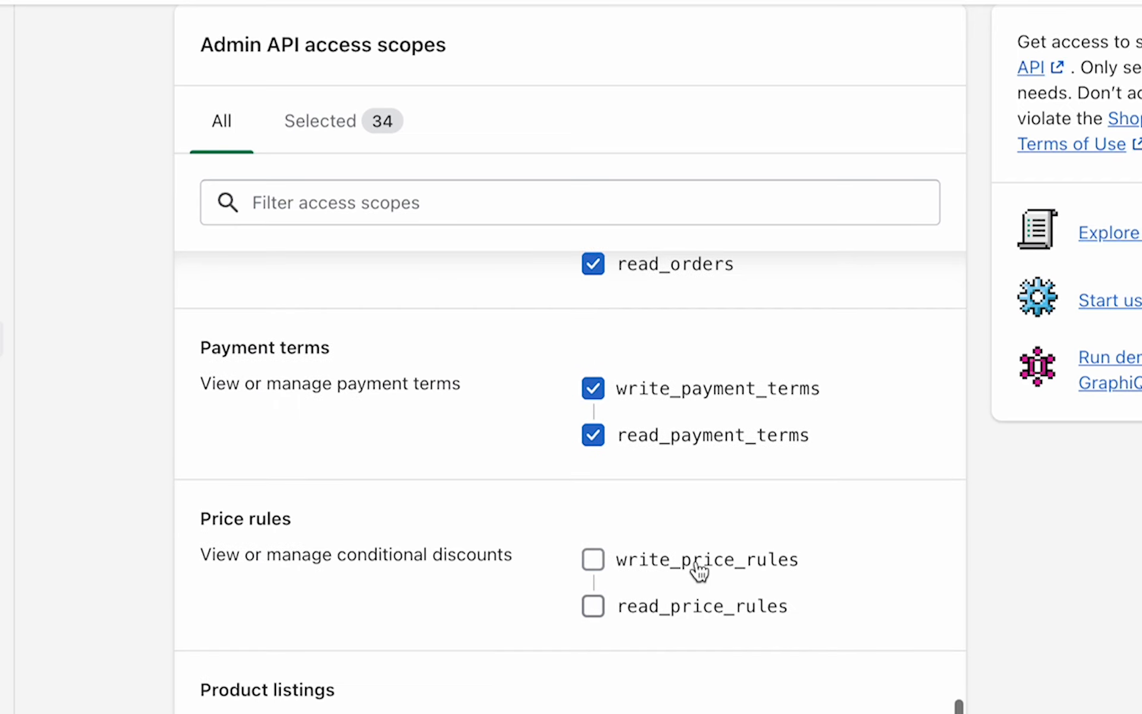
{"action": "left_click", "coordinate": [693, 565]}
{"action": "scroll", "coordinate": [690, 476], "scroll_direction": "down", "scroll_amount": 3}
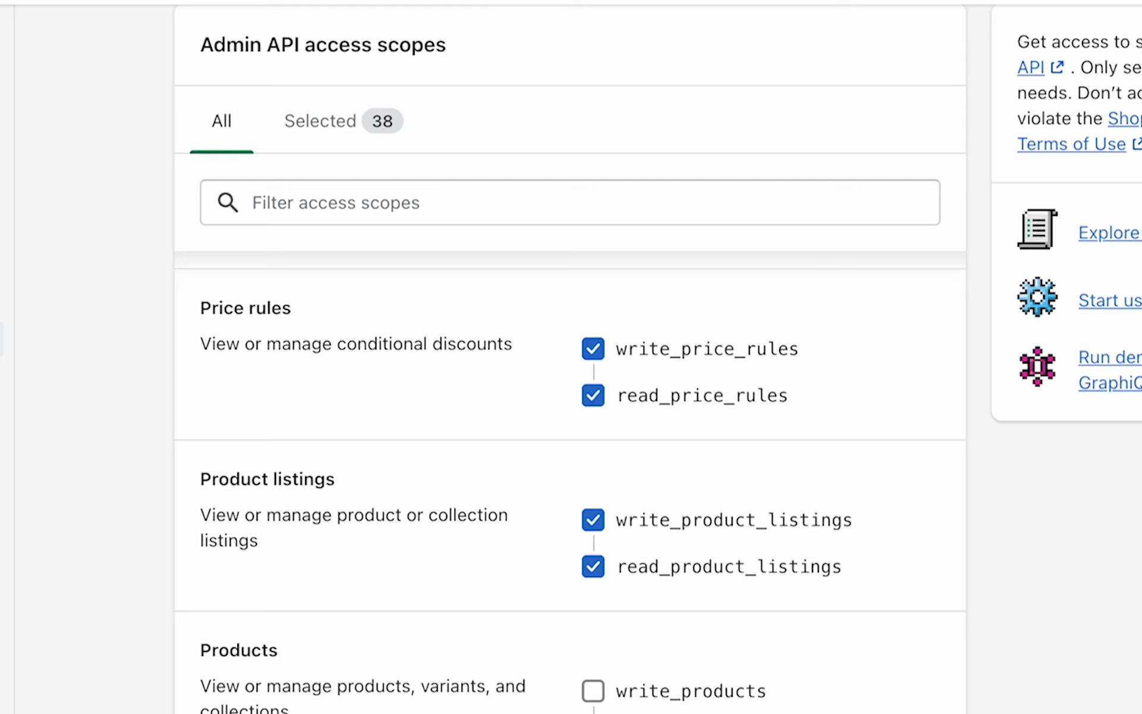
{"action": "left_click", "coordinate": [678, 692]}
{"action": "scroll", "coordinate": [683, 693], "scroll_direction": "down", "scroll_amount": 4}
{"action": "left_click", "coordinate": [701, 601]}
Enable the write and read access scopes for Resource feedback, Script tags and Shipping.
{"action": "scroll", "coordinate": [704, 595], "scroll_direction": "down", "scroll_amount": 3}
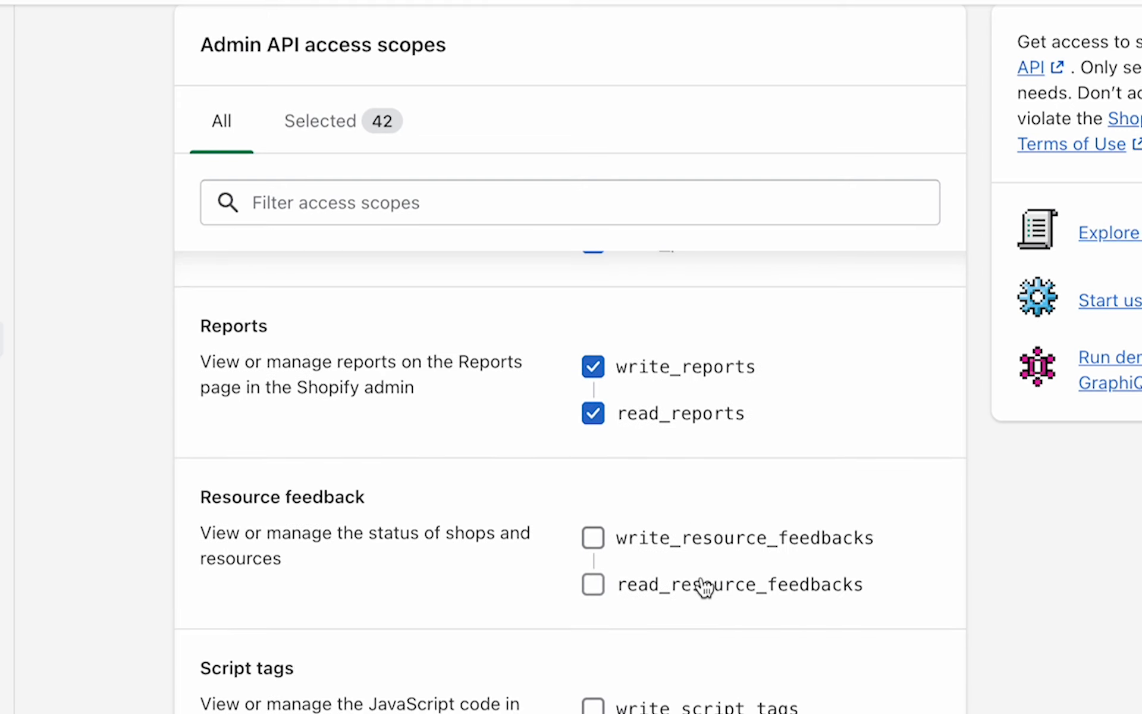
{"action": "left_click", "coordinate": [706, 539]}
{"action": "scroll", "coordinate": [706, 544], "scroll_direction": "down", "scroll_amount": 4}
{"action": "left_click", "coordinate": [706, 442]}
{"action": "scroll", "coordinate": [759, 622], "scroll_direction": "down", "scroll_amount": 1}
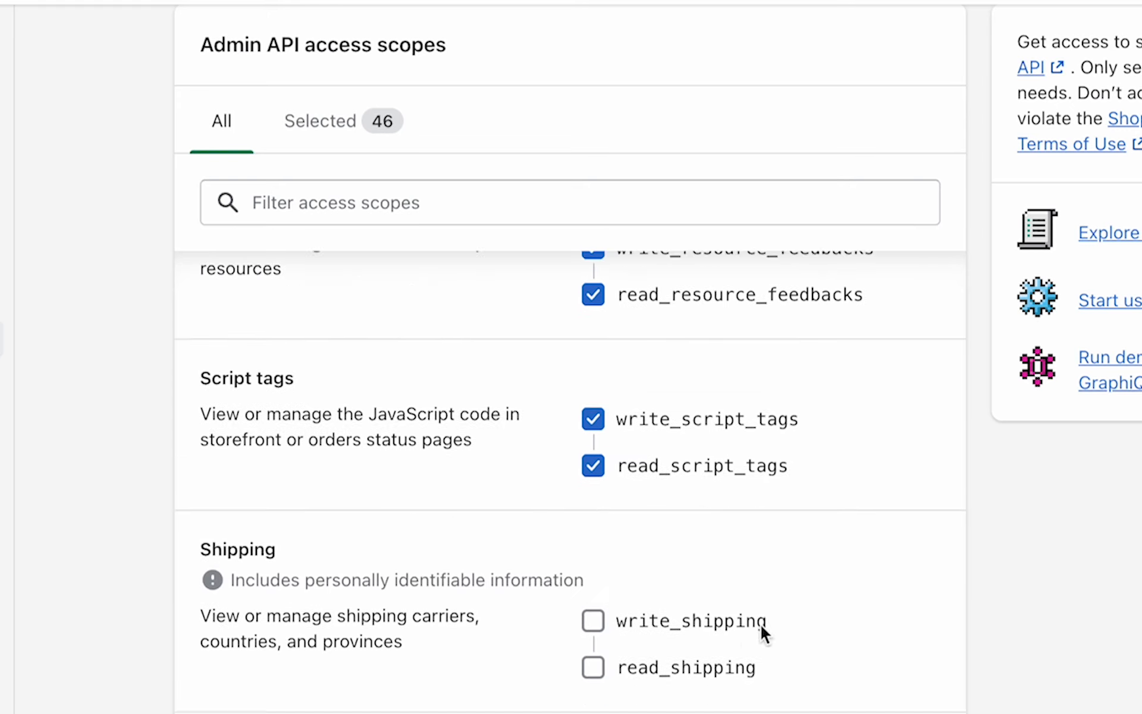
{"action": "scroll", "coordinate": [758, 622], "scroll_direction": "down", "scroll_amount": 2}
{"action": "left_click", "coordinate": [743, 527]}
Enable the remaining access scopes after Shipping and save the Admin API configuration.
{"action": "scroll", "coordinate": [743, 526], "scroll_direction": "down", "scroll_amount": 3}
{"action": "left_click", "coordinate": [731, 529]}
{"action": "scroll", "coordinate": [732, 529], "scroll_direction": "down", "scroll_amount": 4}
{"action": "left_click", "coordinate": [726, 523]}
{"action": "left_click", "coordinate": [725, 625]}
{"action": "scroll", "coordinate": [716, 579], "scroll_direction": "down", "scroll_amount": 8}
{"action": "scroll", "coordinate": [716, 579], "scroll_direction": "up", "scroll_amount": 5}
{"action": "scroll", "coordinate": [715, 460], "scroll_direction": "up", "scroll_amount": 15}
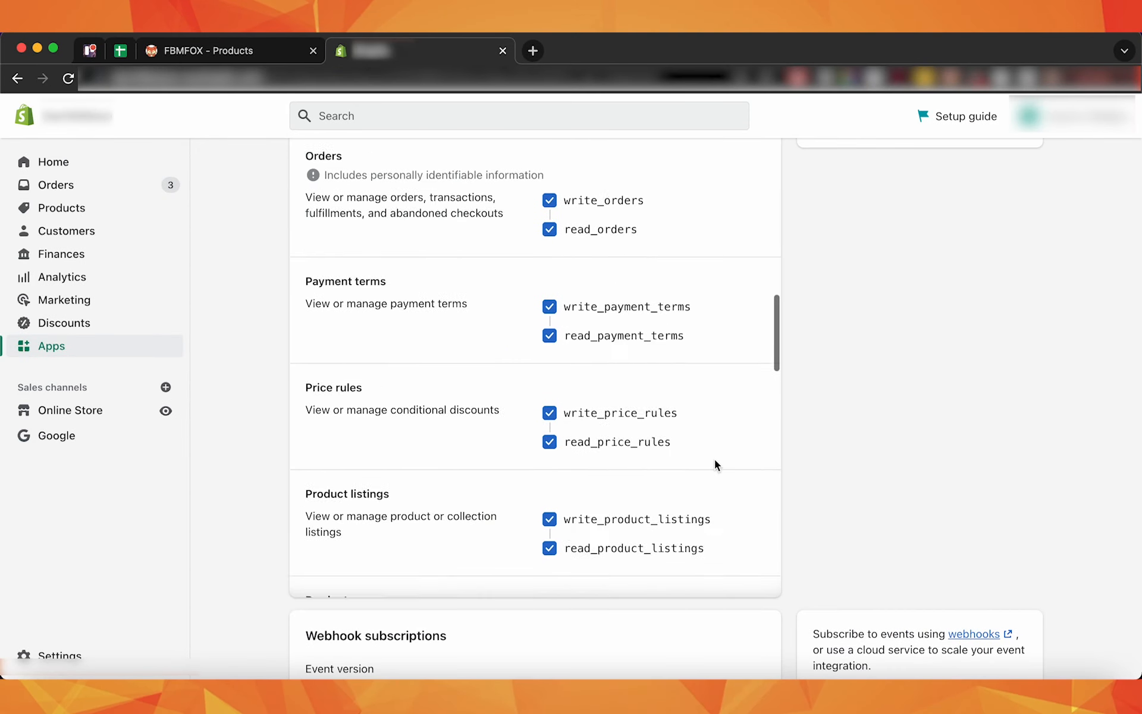
{"action": "scroll", "coordinate": [715, 459], "scroll_direction": "up", "scroll_amount": 15}
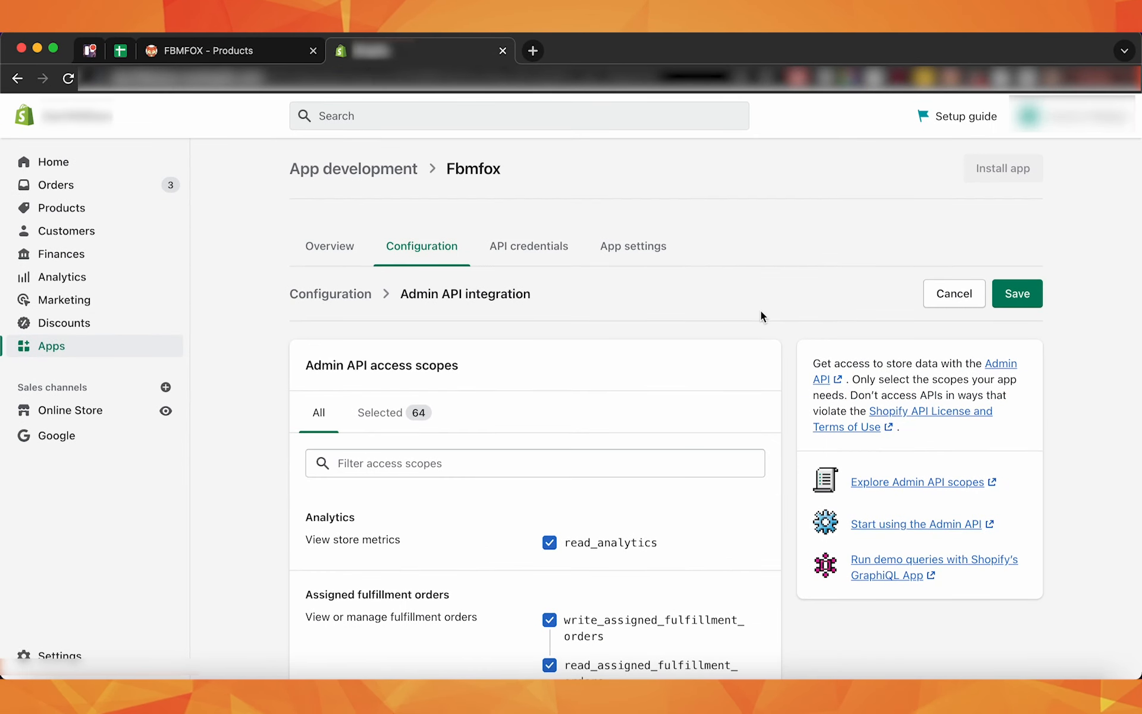
{"action": "left_click", "coordinate": [1018, 296]}
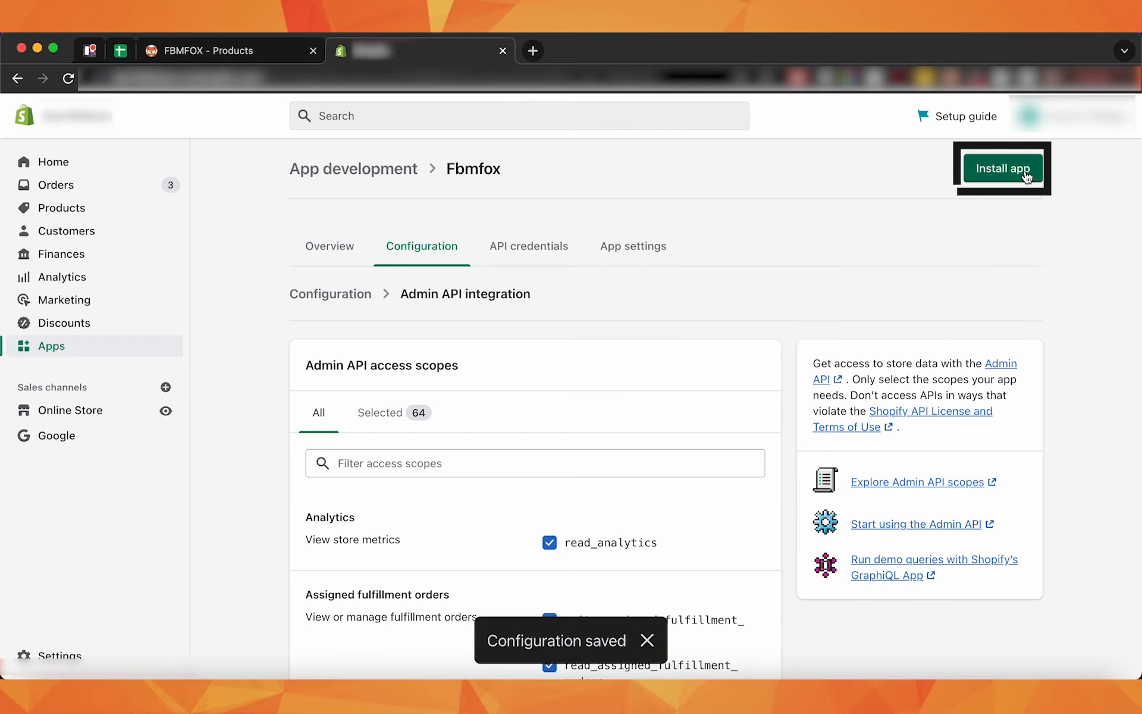
Install the Fbmfox custom app on the store and confirm the installation.
{"action": "left_click", "coordinate": [1026, 177]}
{"action": "left_click", "coordinate": [788, 492]}
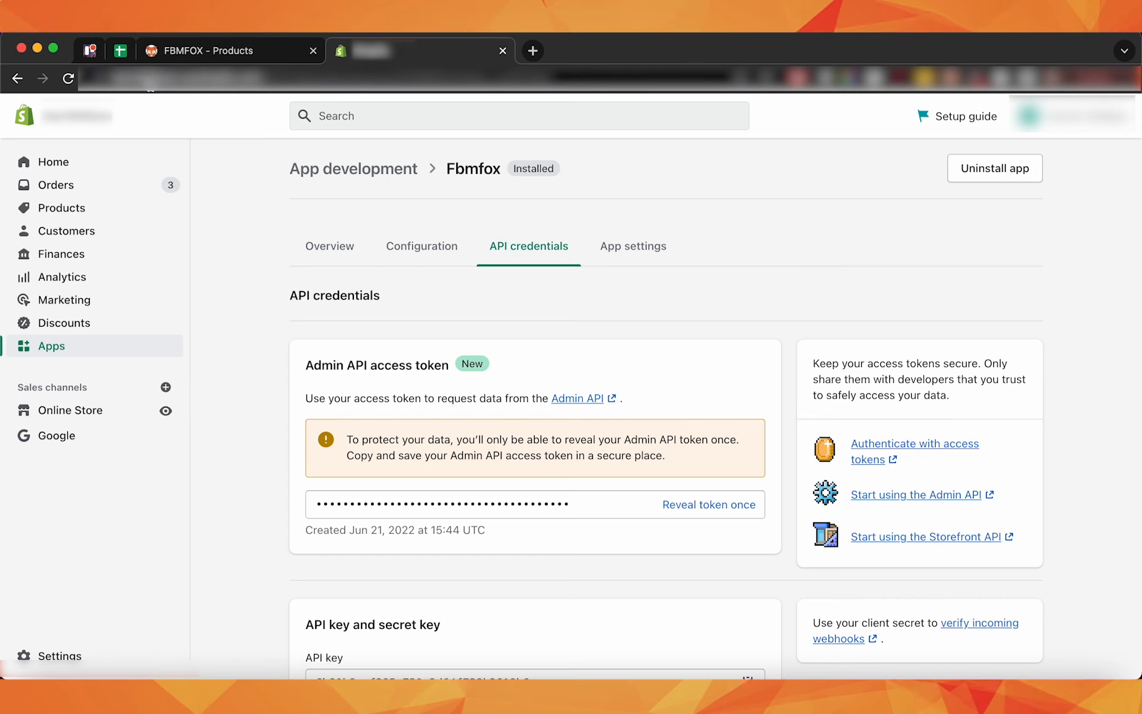
Switch to FBMFOX, open its Shopify settings and select the Store Name entry.
{"action": "left_click", "coordinate": [150, 83]}
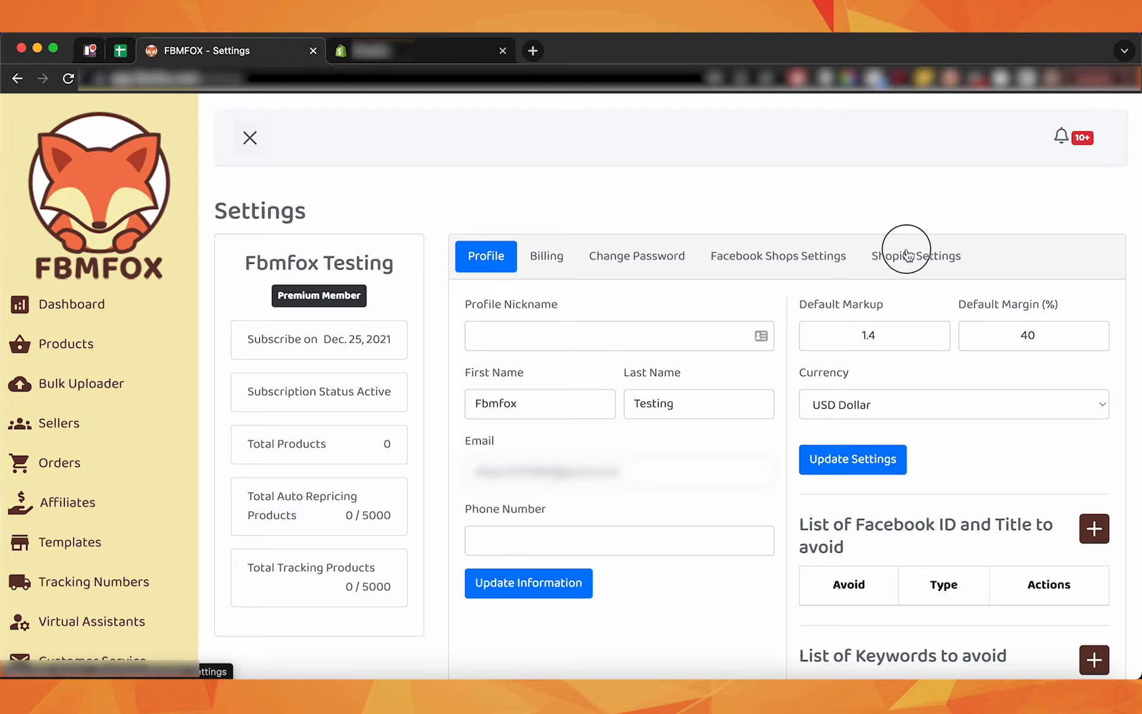
{"action": "left_click", "coordinate": [904, 247]}
{"action": "triple_click", "coordinate": [648, 339]}
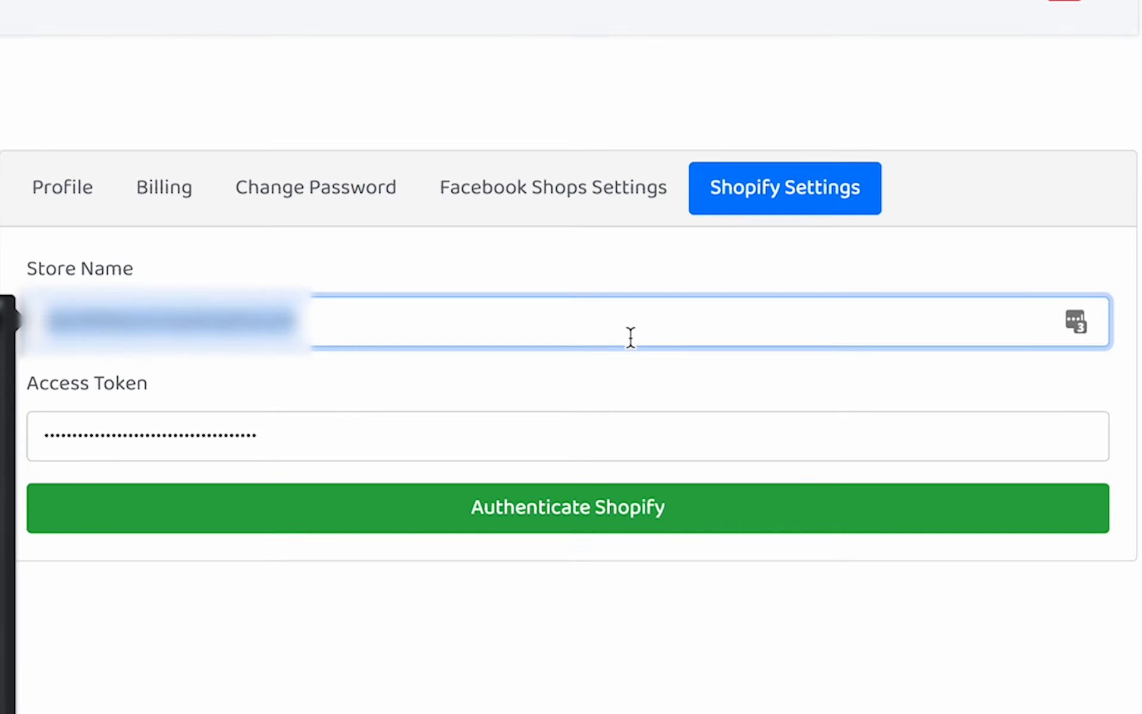
{"action": "left_click", "coordinate": [648, 339]}
{"action": "left_click", "coordinate": [589, 85]}
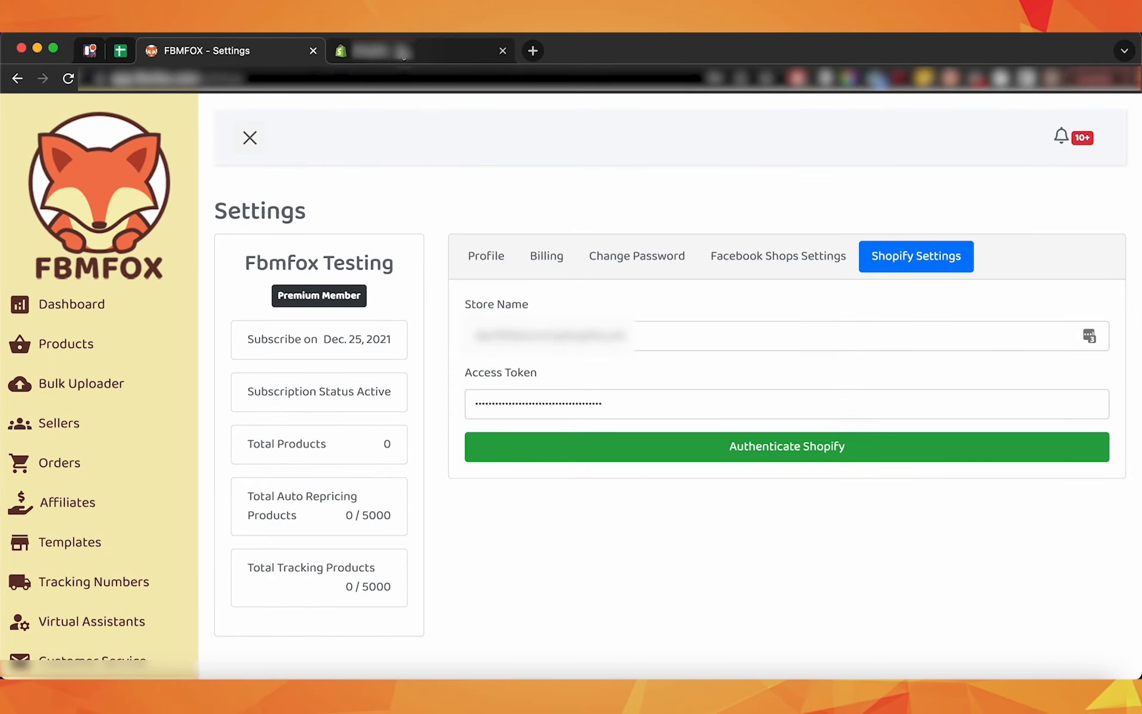
Return to the Fbmfox app's API credentials in Shopify, then reveal and copy the Admin API access token.
{"action": "left_click", "coordinate": [403, 52]}
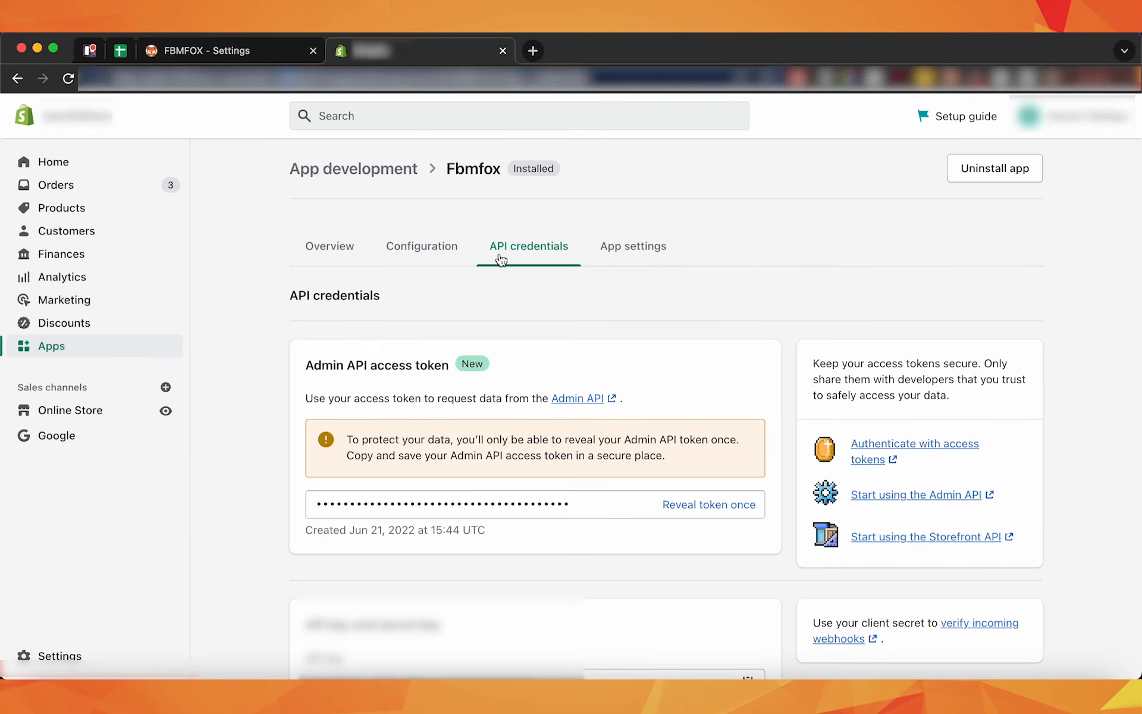
{"action": "scroll", "coordinate": [588, 350], "scroll_direction": "down", "scroll_amount": 2}
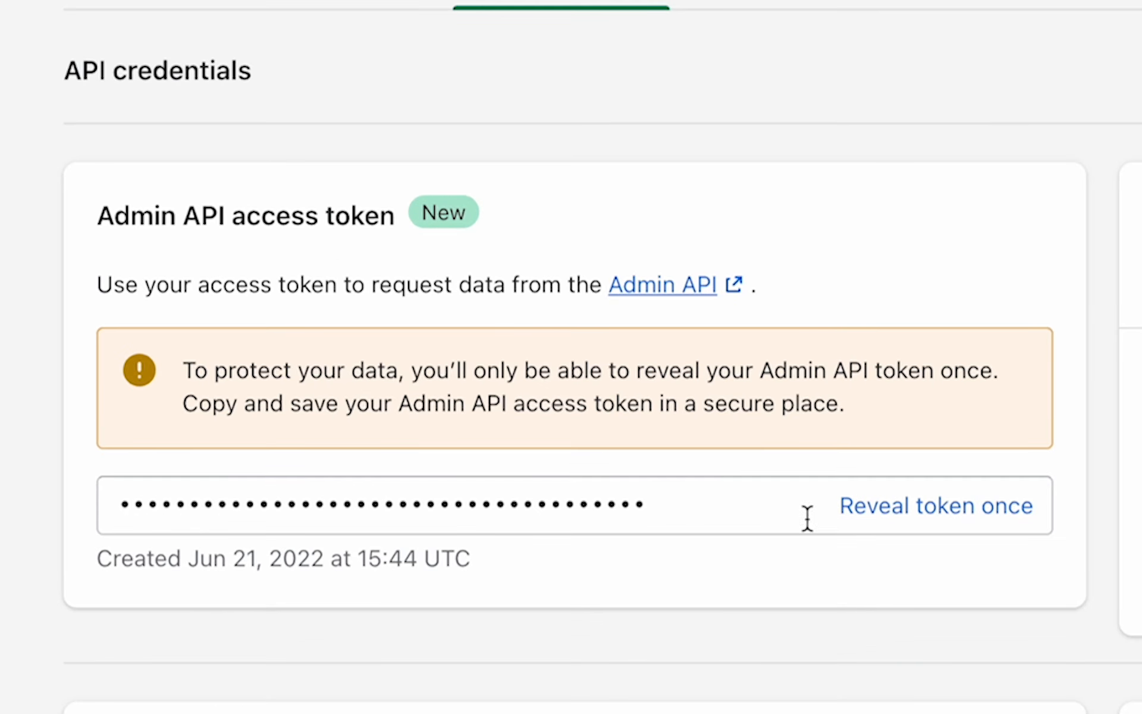
{"action": "left_click", "coordinate": [541, 500]}
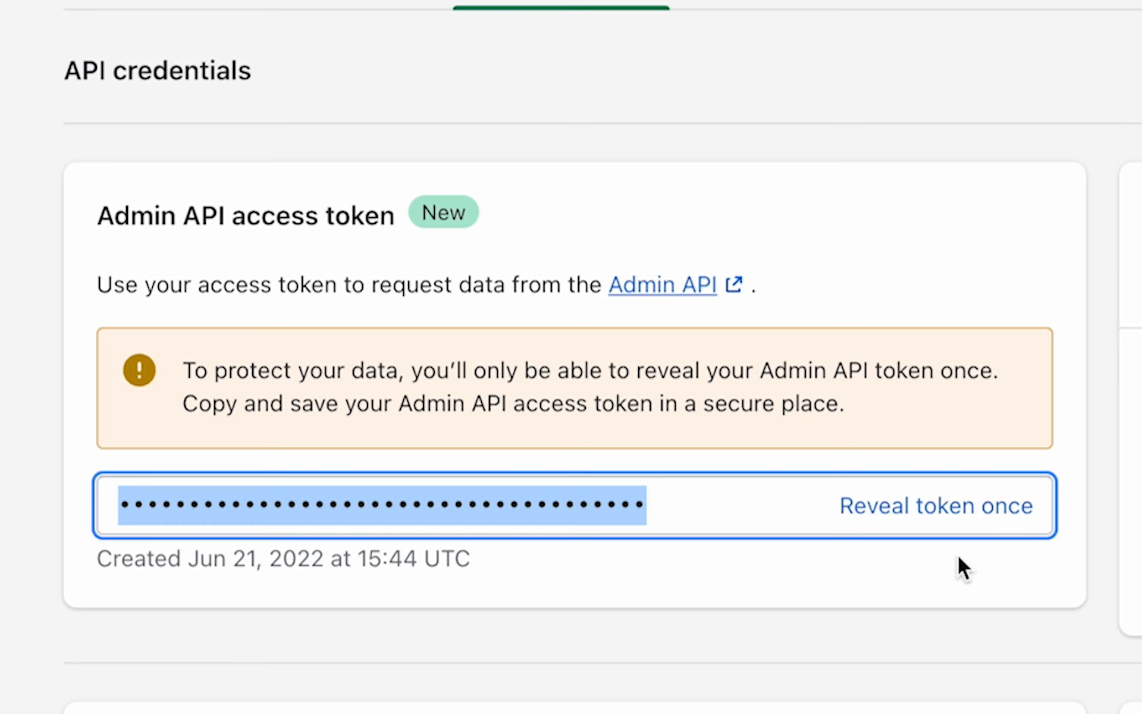
{"action": "left_click", "coordinate": [942, 523]}
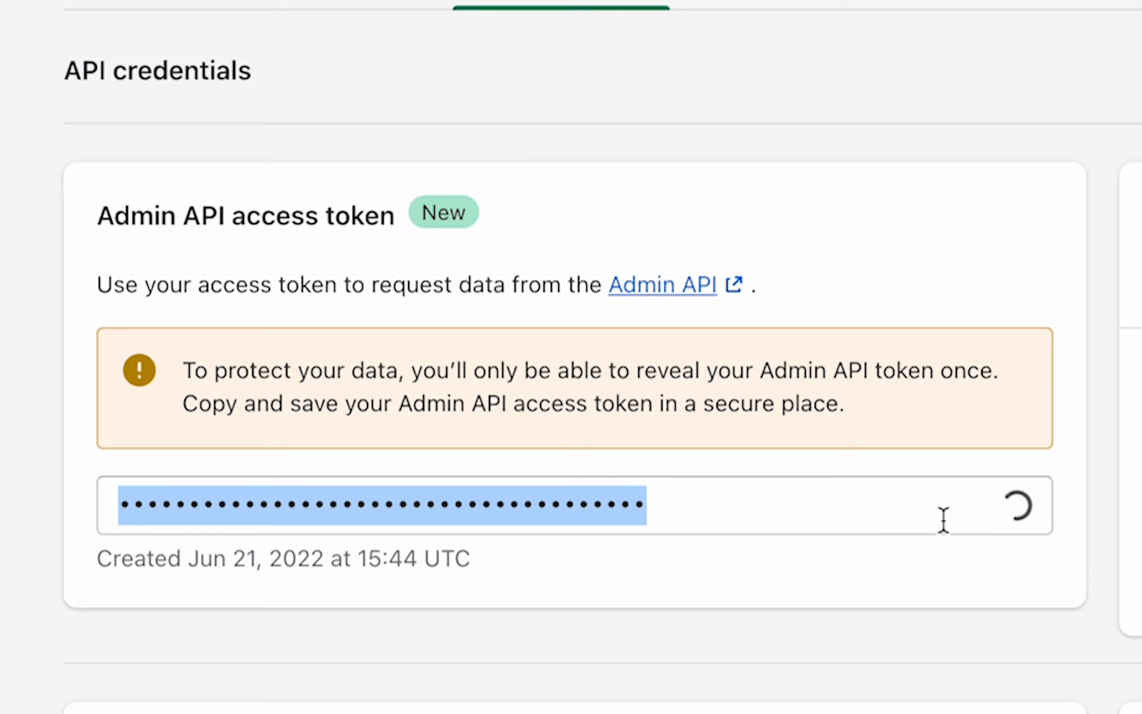
{"action": "left_click", "coordinate": [857, 498]}
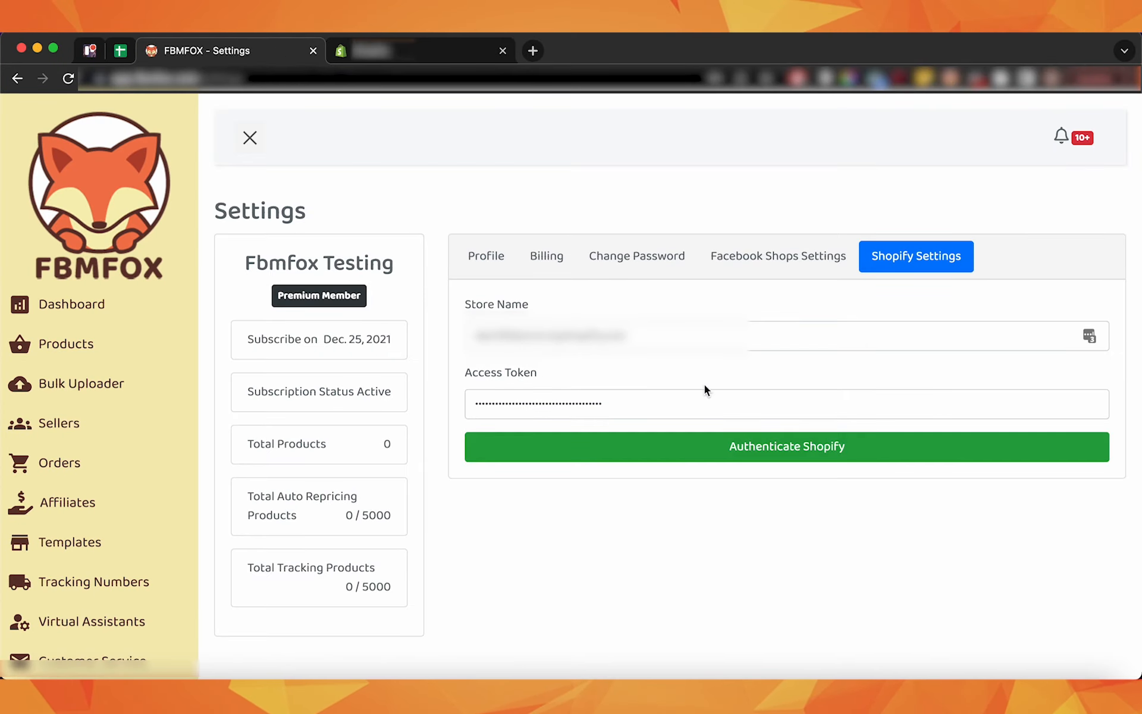
Paste the Admin API token into the Access Token field of FBMFOX's Shopify settings and authenticate Shopify.
{"action": "double_click", "coordinate": [697, 397]}
{"action": "key", "text": "super+v"}
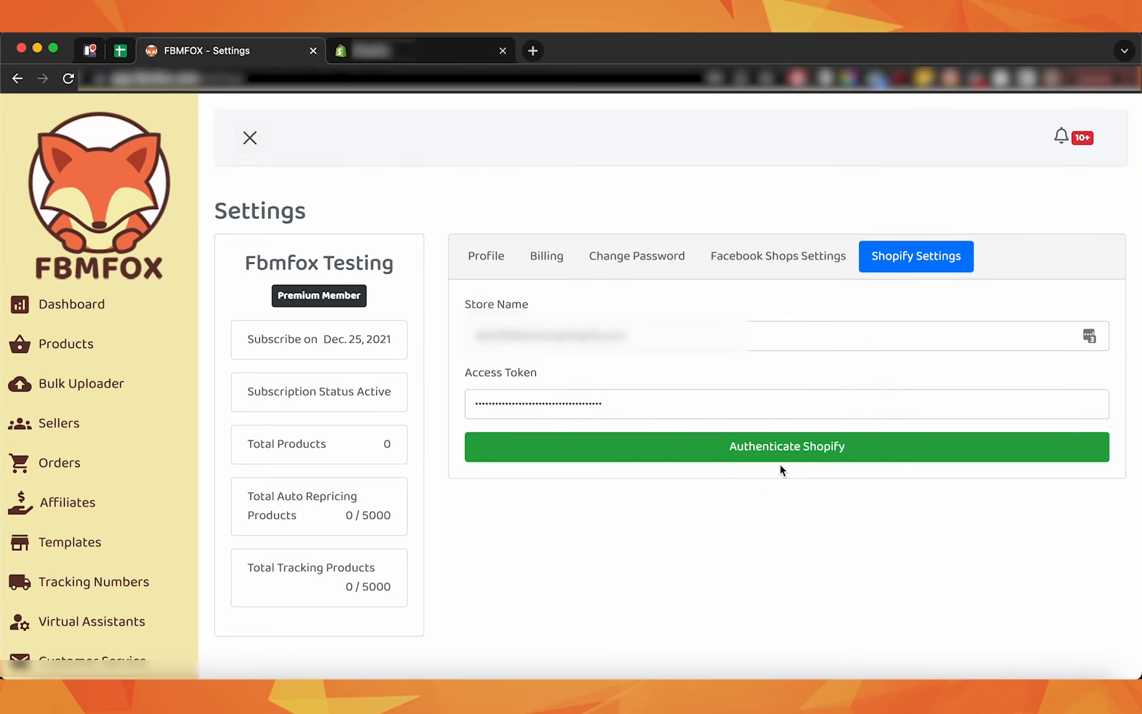
{"action": "left_click", "coordinate": [783, 463]}
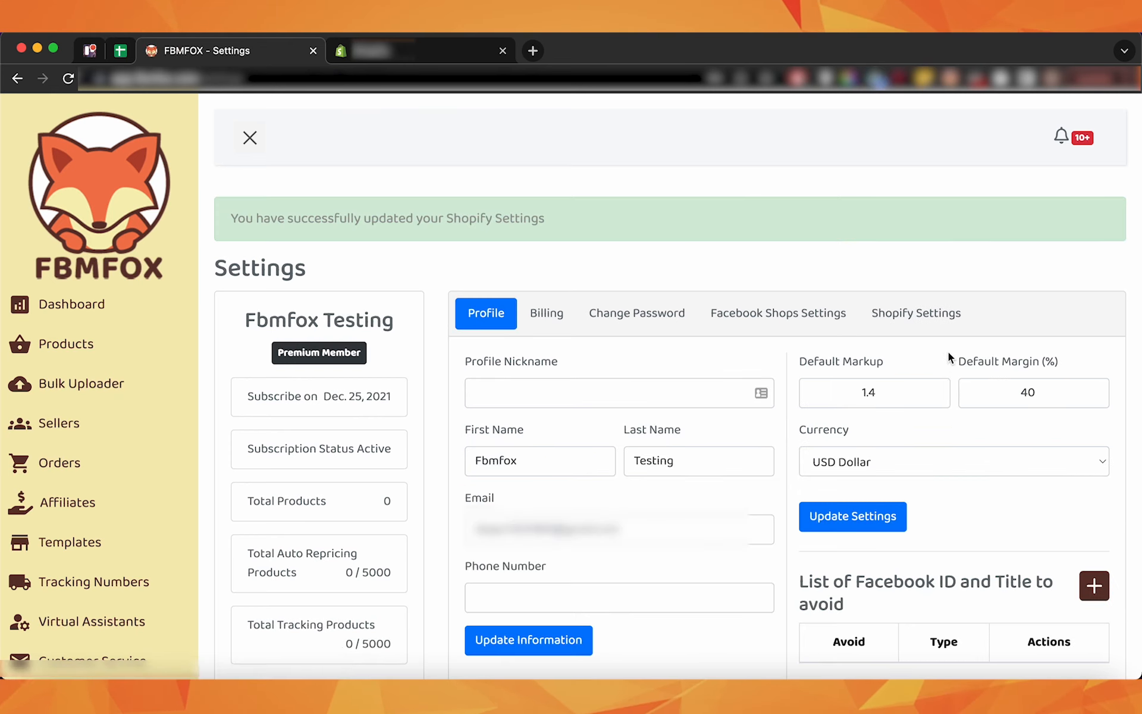
Check the saved Shopify settings and return to the Products page.
{"action": "left_click", "coordinate": [928, 315]}
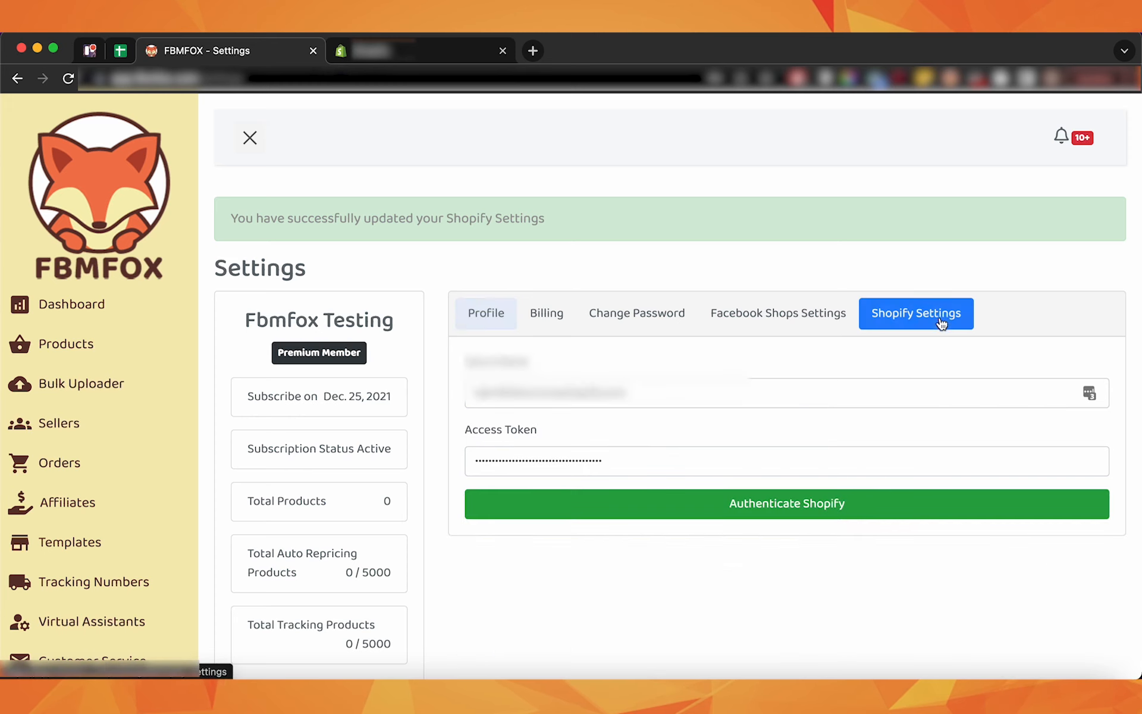
{"action": "scroll", "coordinate": [916, 437], "scroll_direction": "down", "scroll_amount": 1}
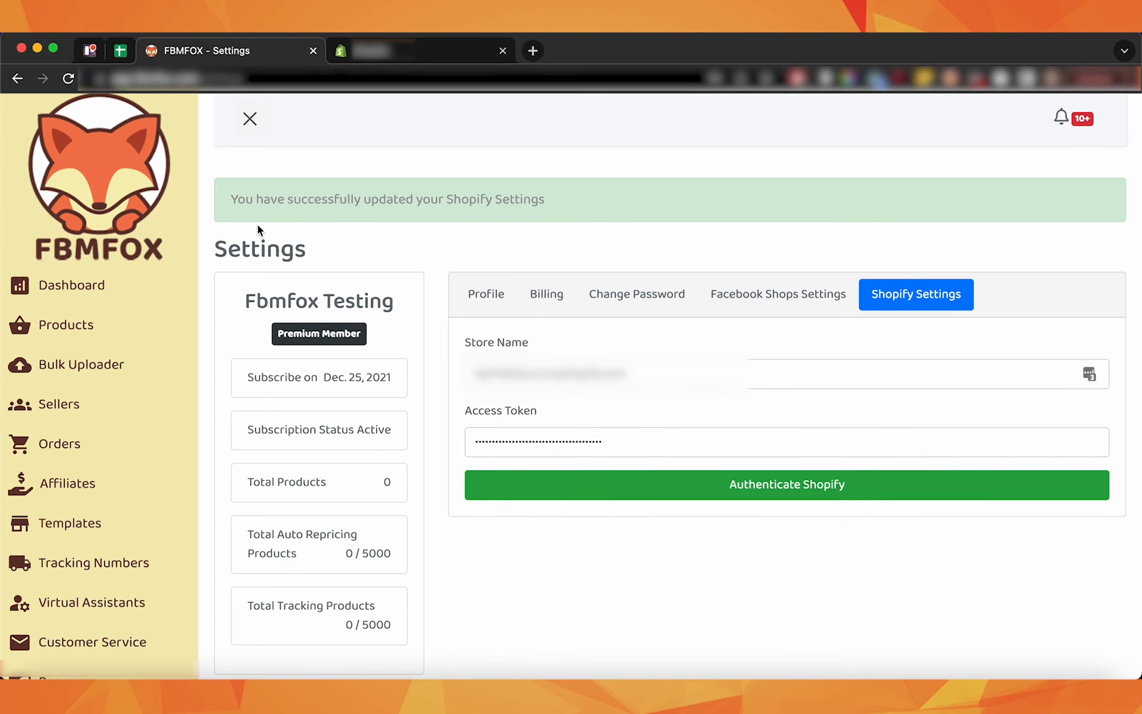
{"action": "left_click", "coordinate": [101, 288]}
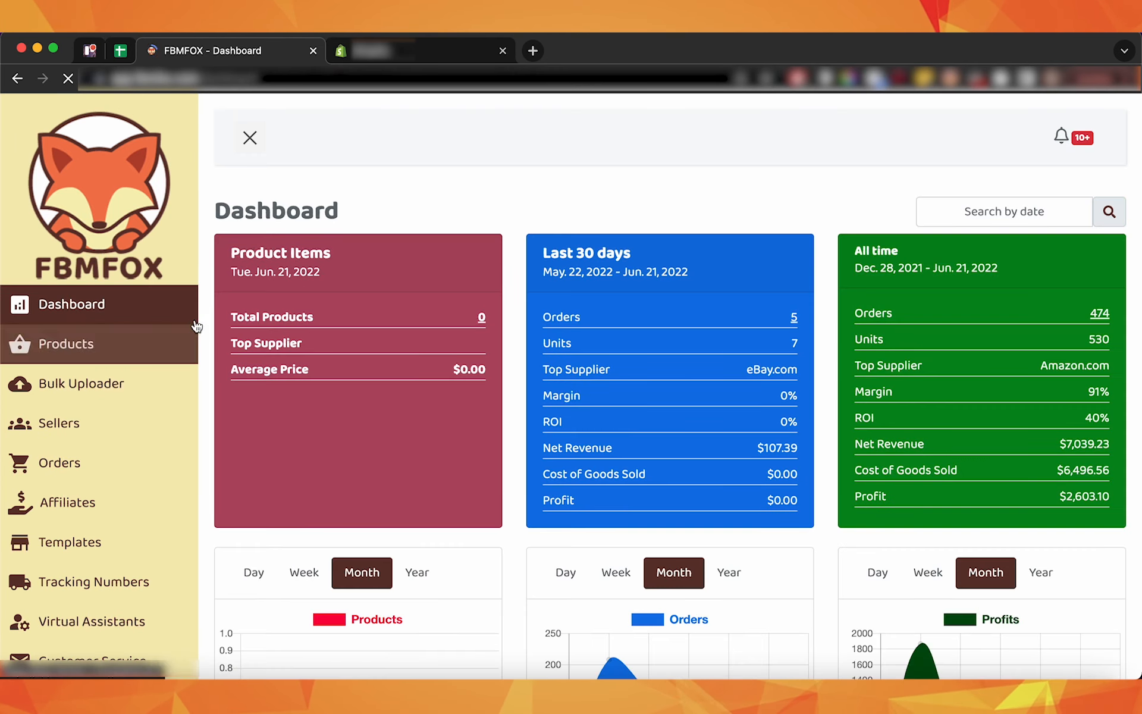
{"action": "left_click", "coordinate": [196, 327]}
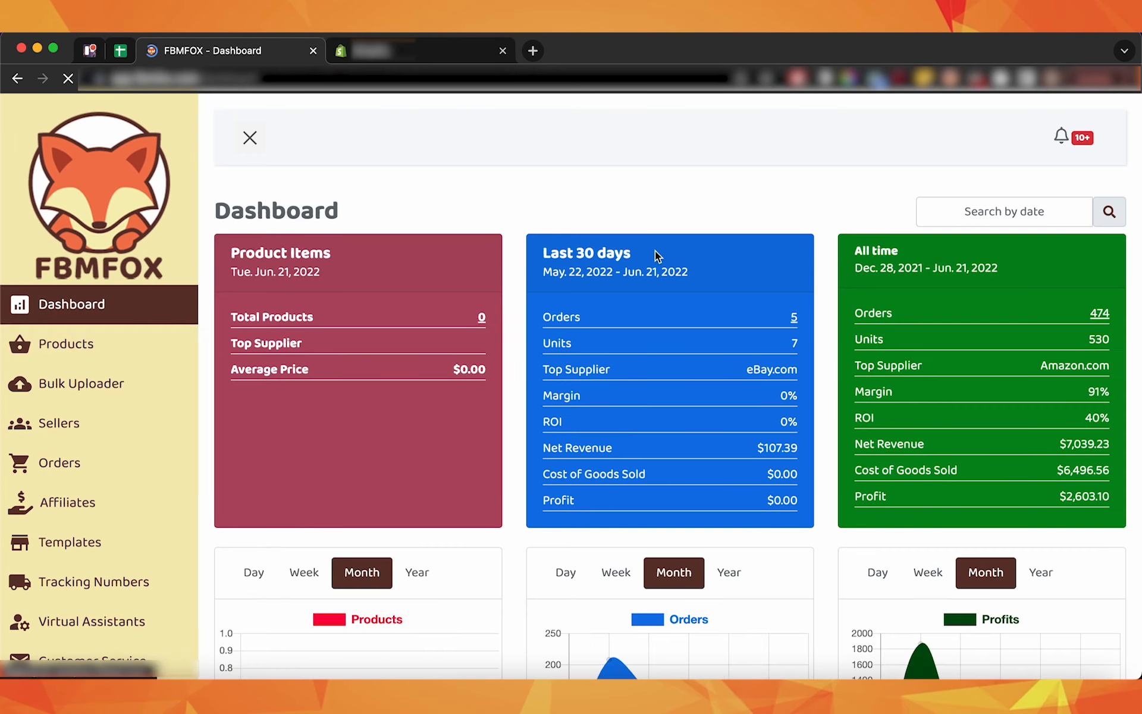